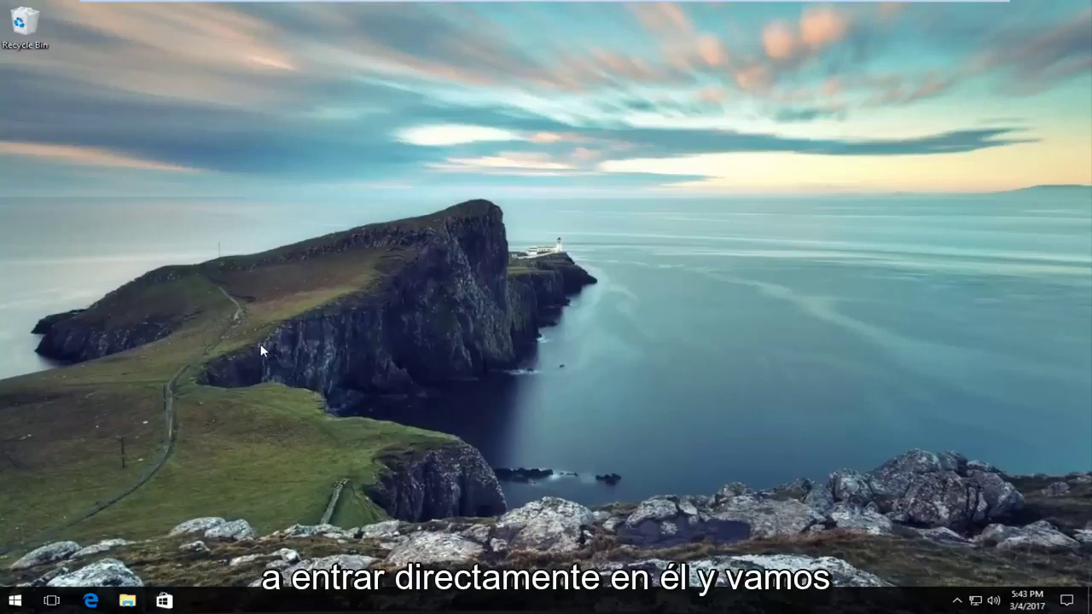
# Launch regedit from the Run dialog and approve the UAC prompt
pyautogui.rightClick(16, 603)
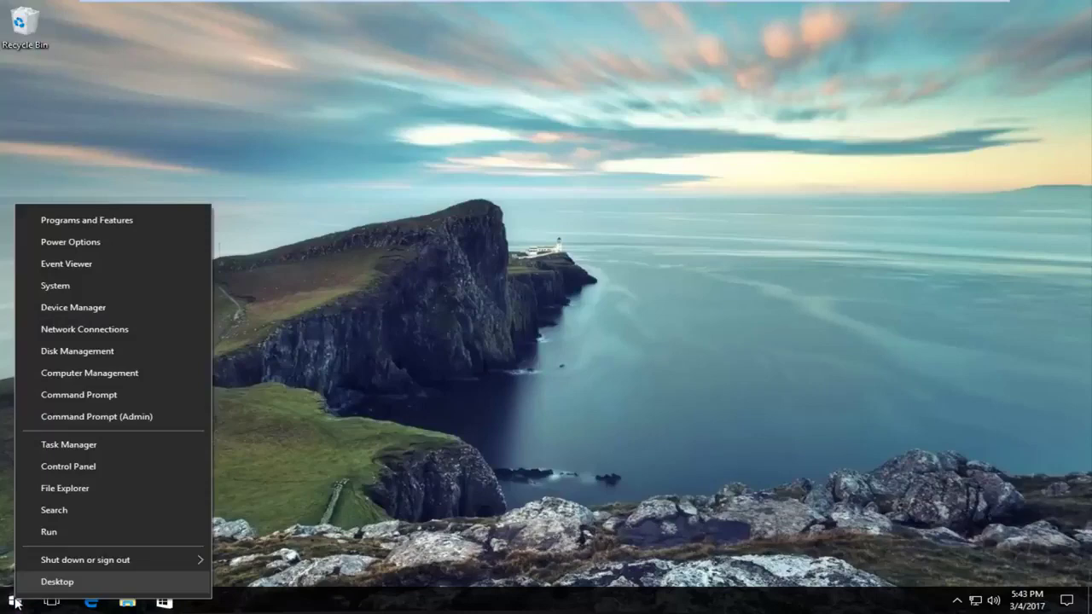
pyautogui.click(53, 533)
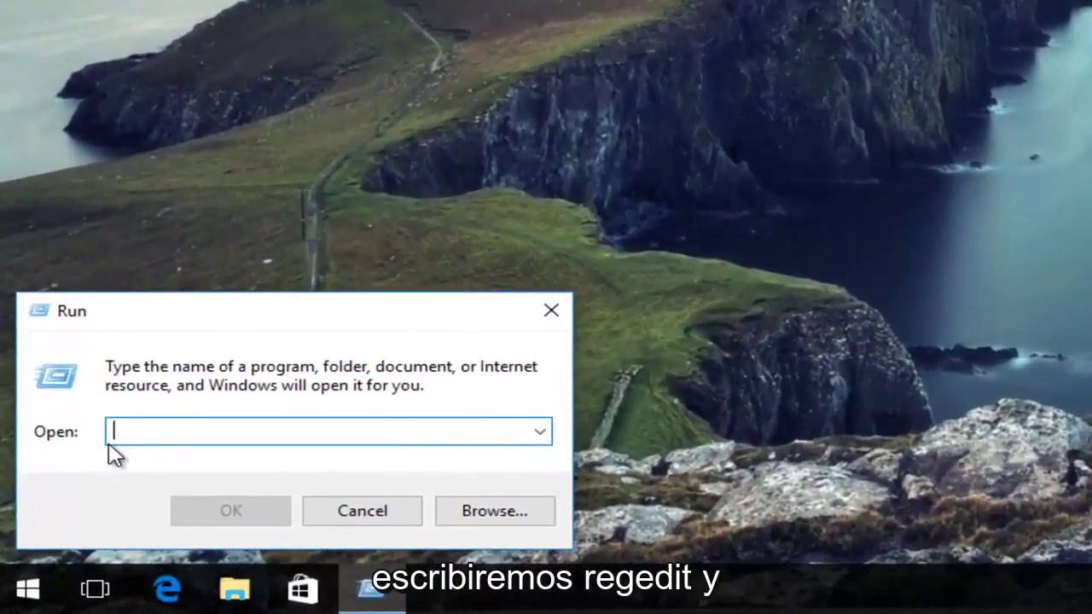
pyautogui.write('regedio')
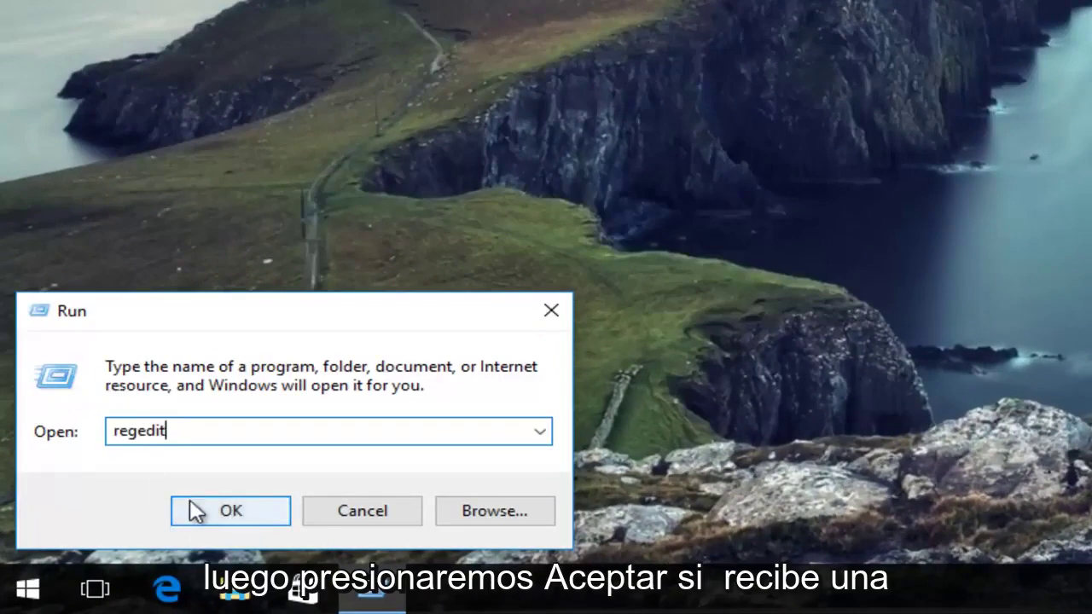
pyautogui.click(201, 522)
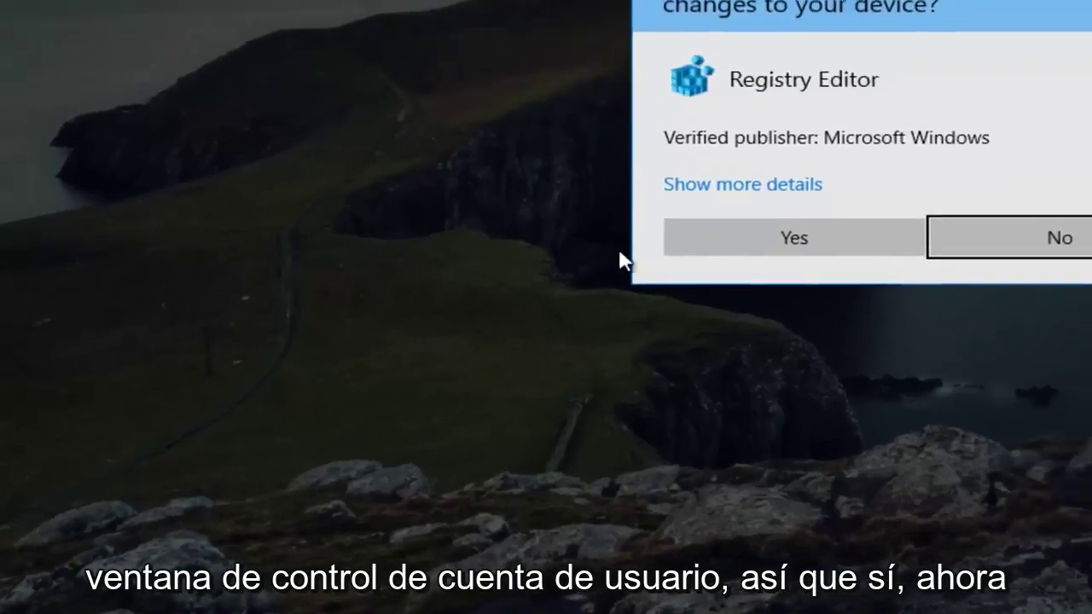
pyautogui.click(713, 269)
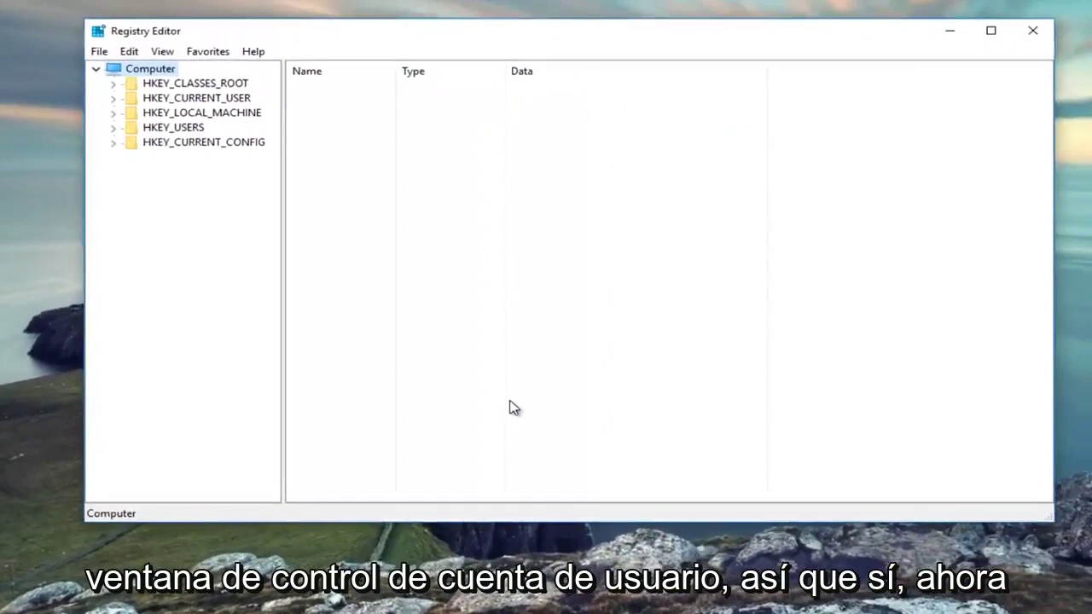
# Widen the tree pane and expand HKEY_CURRENT_USER > Software > Microsoft
pyautogui.moveTo(264, 122); pyautogui.dragTo(292, 122)
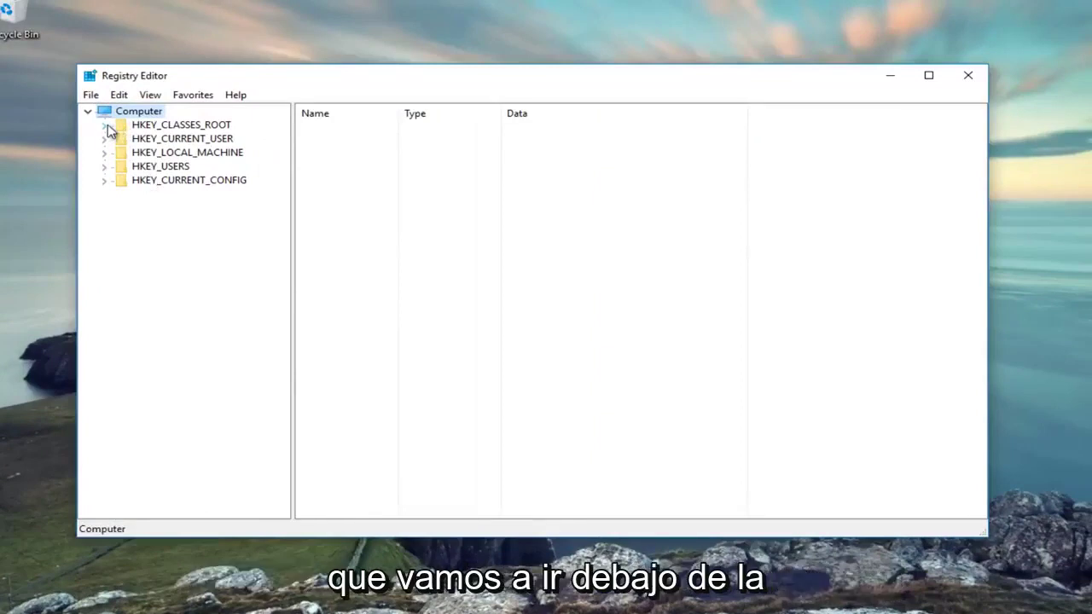
pyautogui.doubleClick(149, 141)
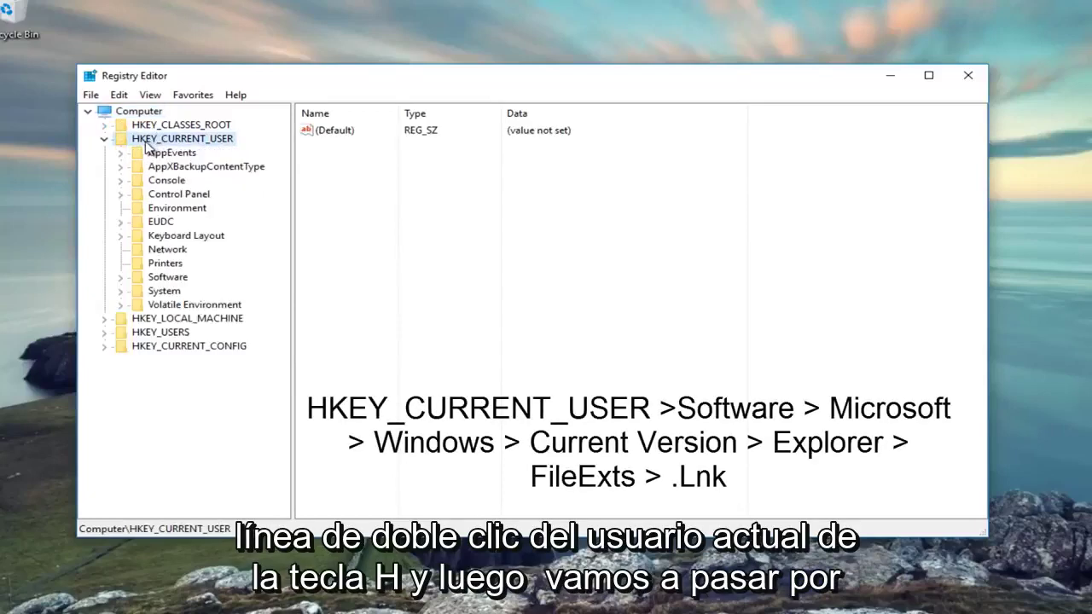
pyautogui.click(121, 278)
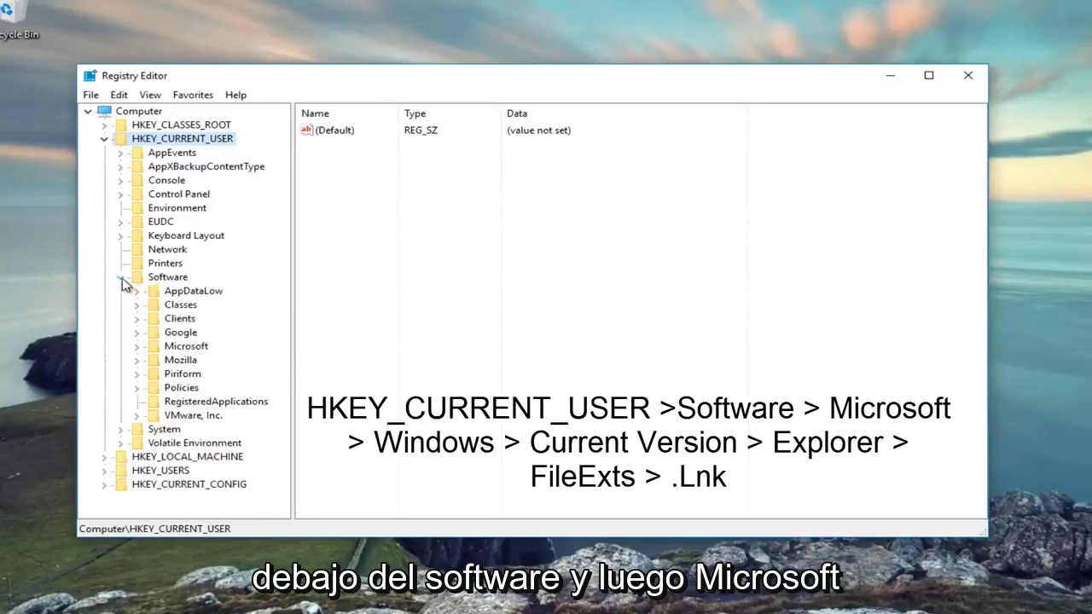
pyautogui.click(137, 346)
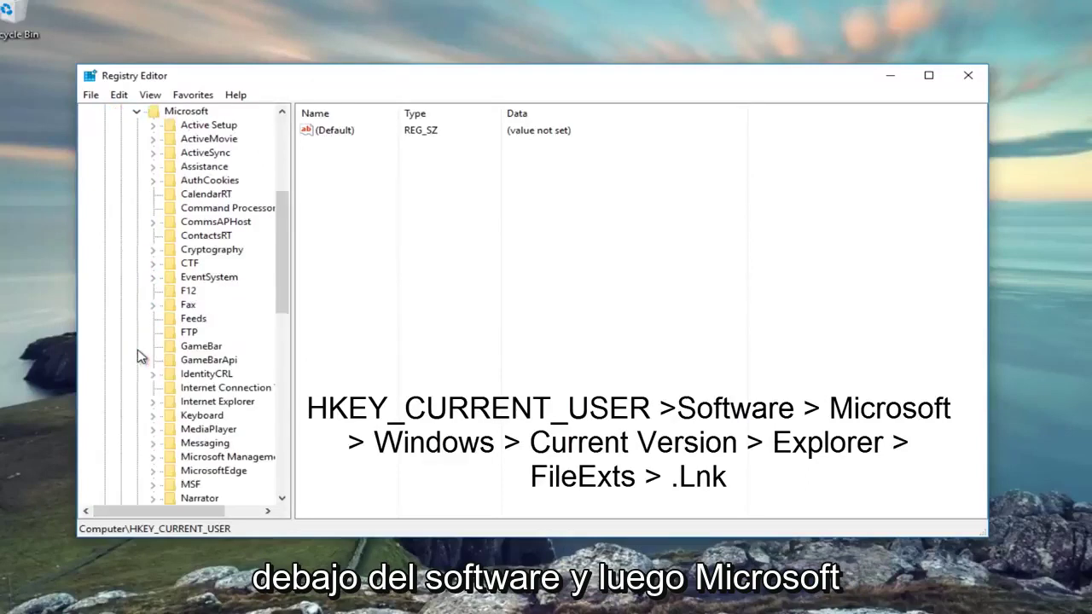
# Expand Windows > CurrentVersion and select the Explorer key
pyautogui.moveTo(290, 116); pyautogui.dragTo(423, 122)
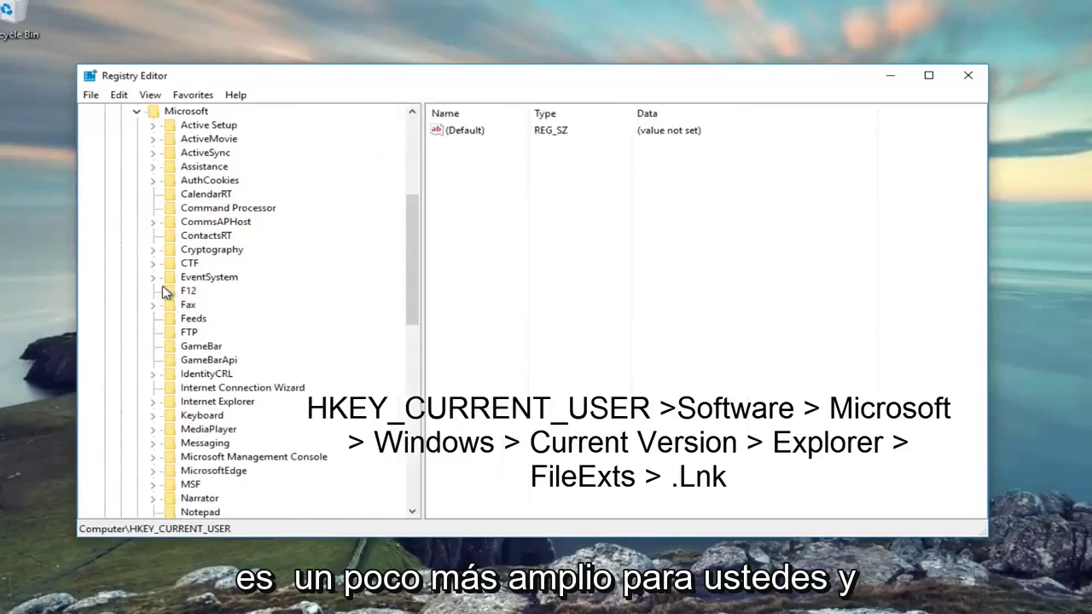
pyautogui.scroll(-2, 163, 256)
pyautogui.scroll(-2, 160, 210)
pyautogui.scroll(-1, 161, 210)
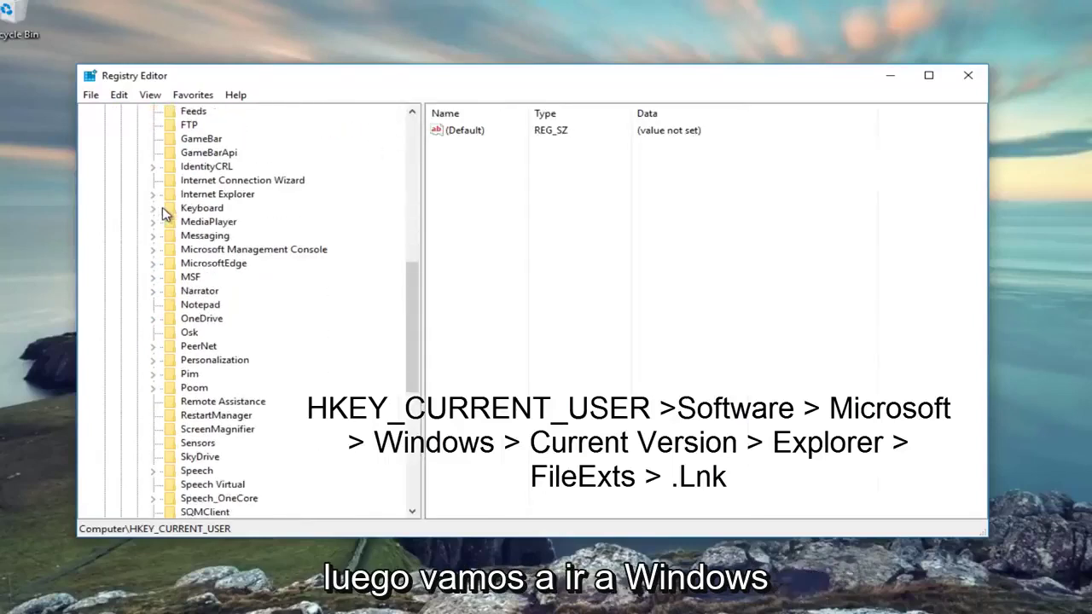
pyautogui.scroll(-3, 166, 222)
pyautogui.scroll(-2, 170, 243)
pyautogui.scroll(-1, 170, 245)
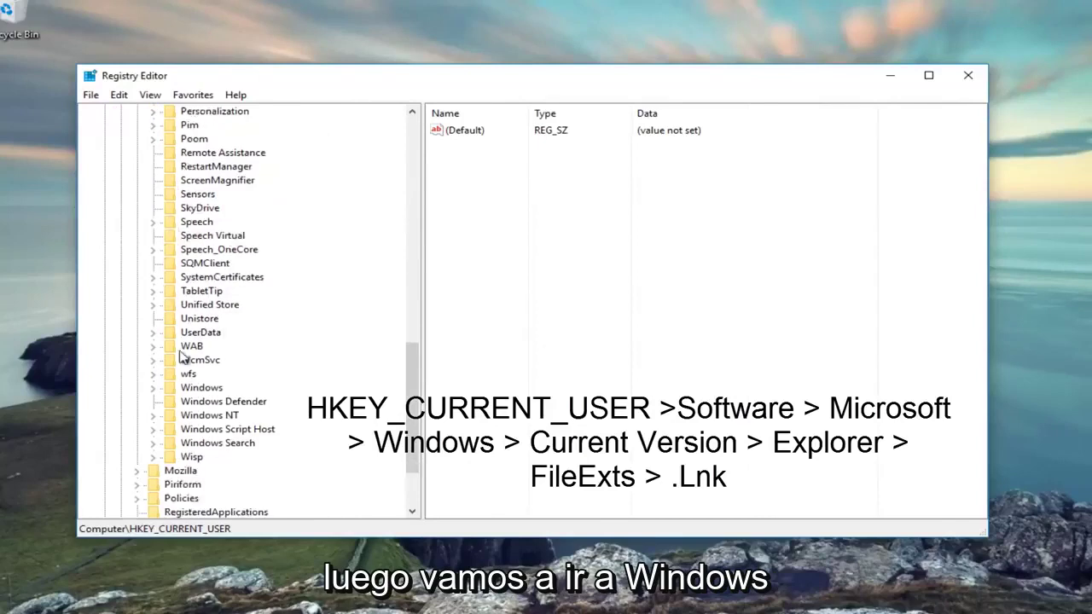
pyautogui.click(154, 388)
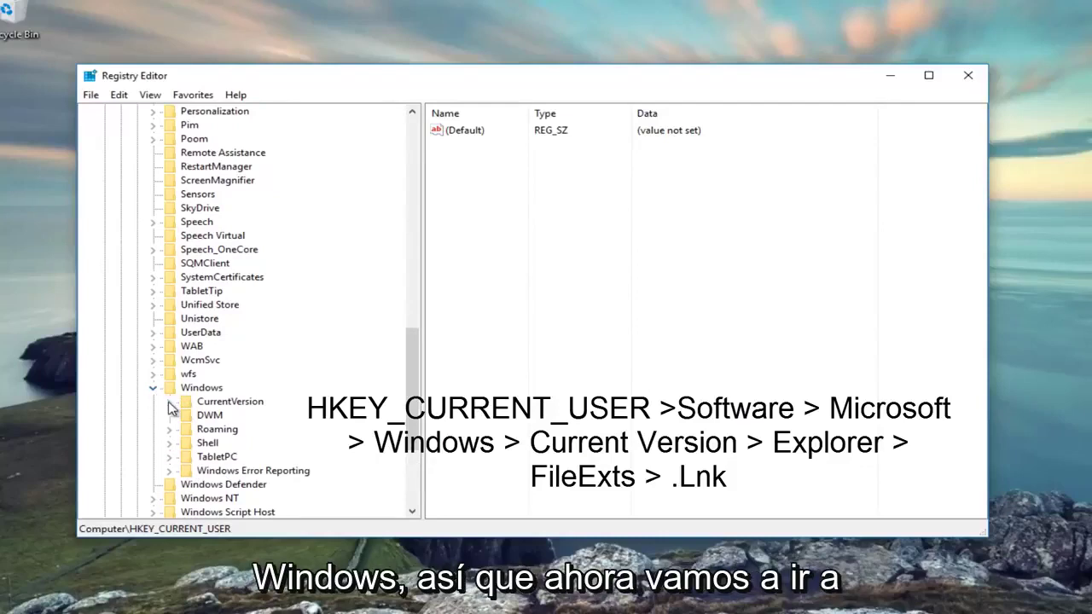
pyautogui.click(170, 404)
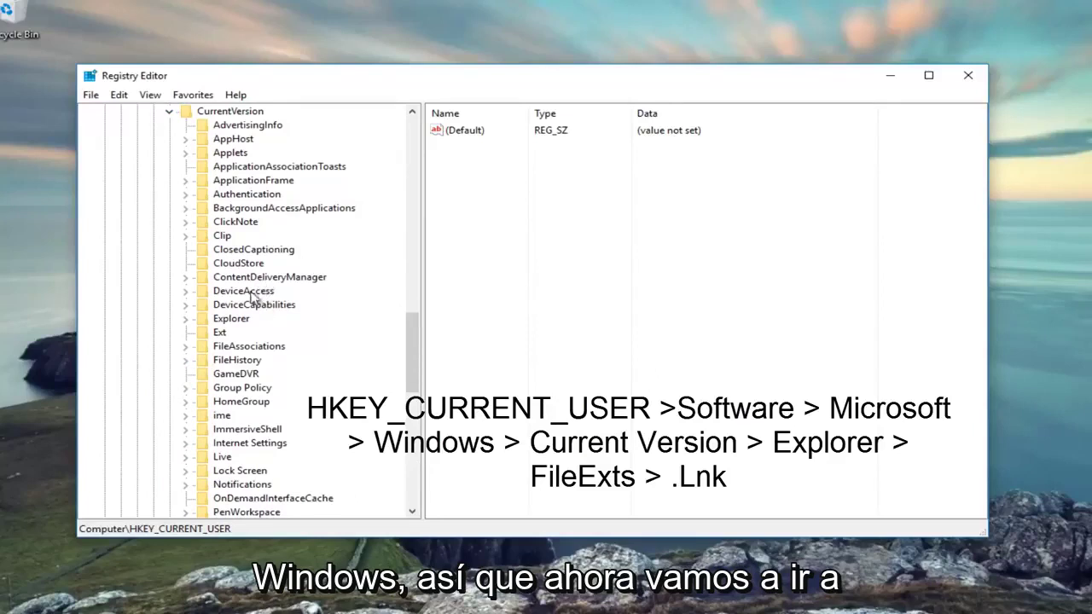
pyautogui.click(224, 320)
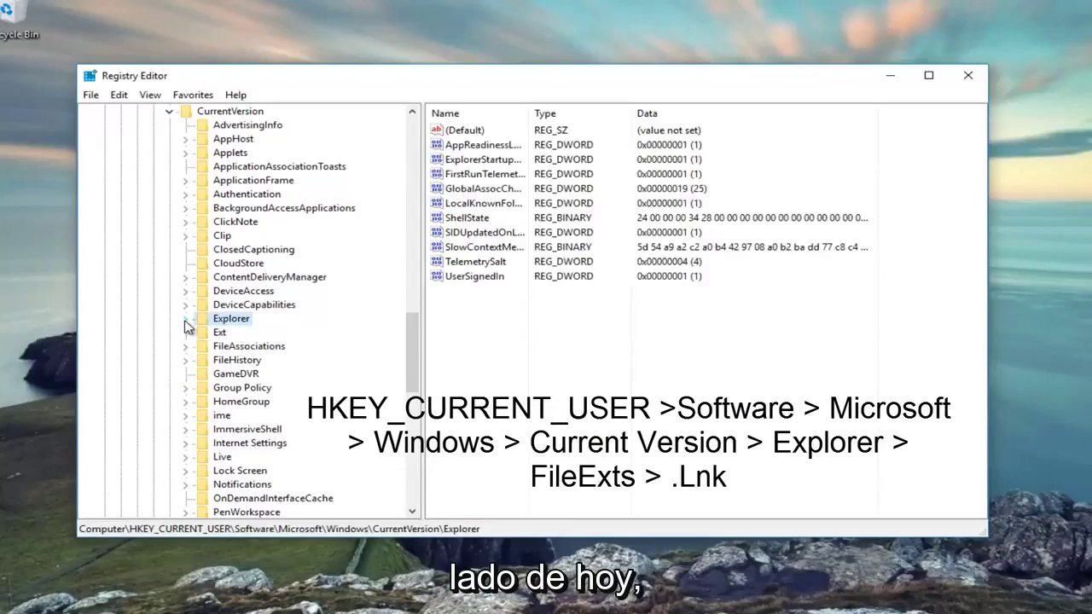
# Expand Explorer > FileExts and select the .lnk extension key
pyautogui.click(186, 322)
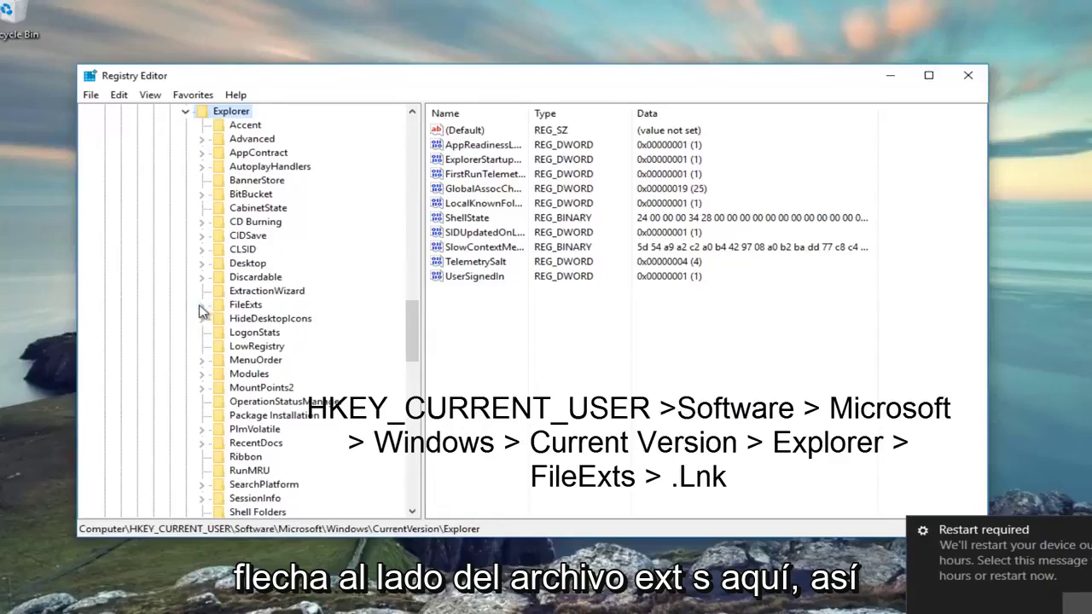
pyautogui.click(203, 306)
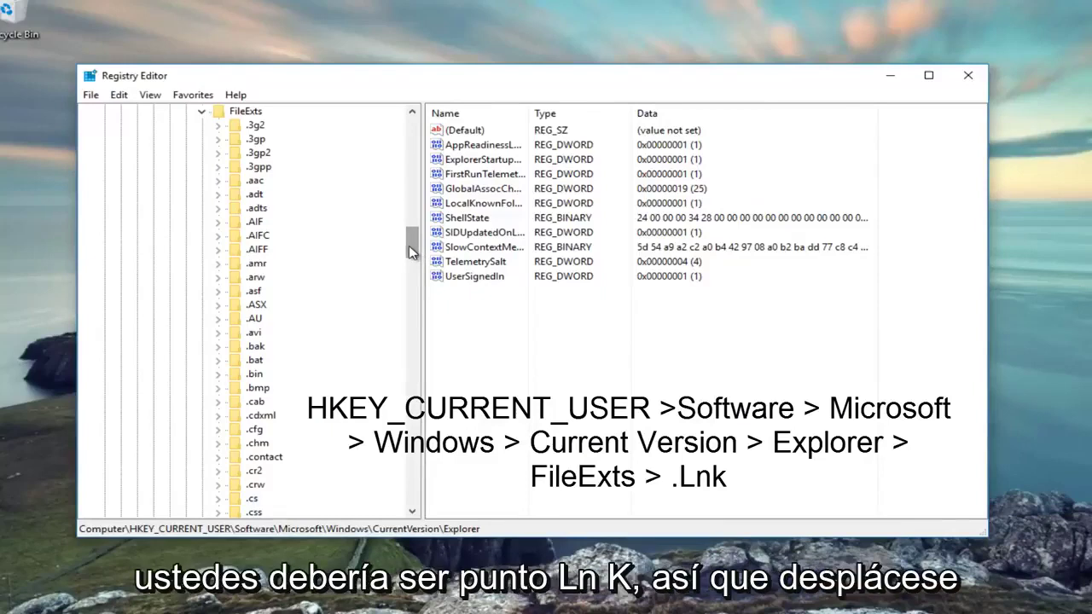
pyautogui.moveTo(409, 252); pyautogui.dragTo(414, 354)
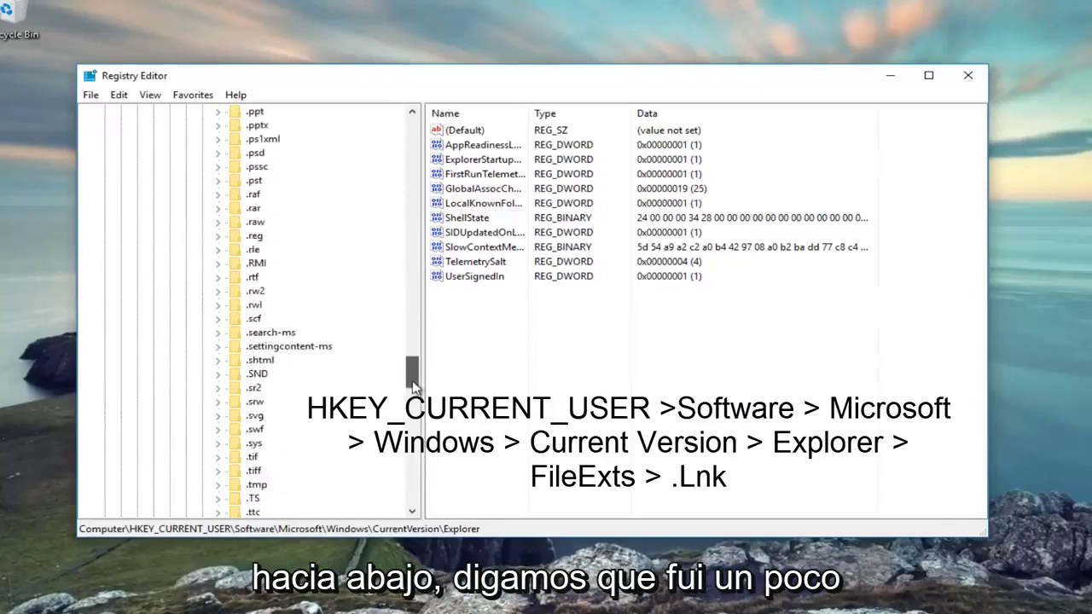
pyautogui.moveTo(415, 354)
pyautogui.mouseDown()
pyautogui.moveTo(428, 288)
pyautogui.moveTo(420, 294)
pyautogui.mouseUp()
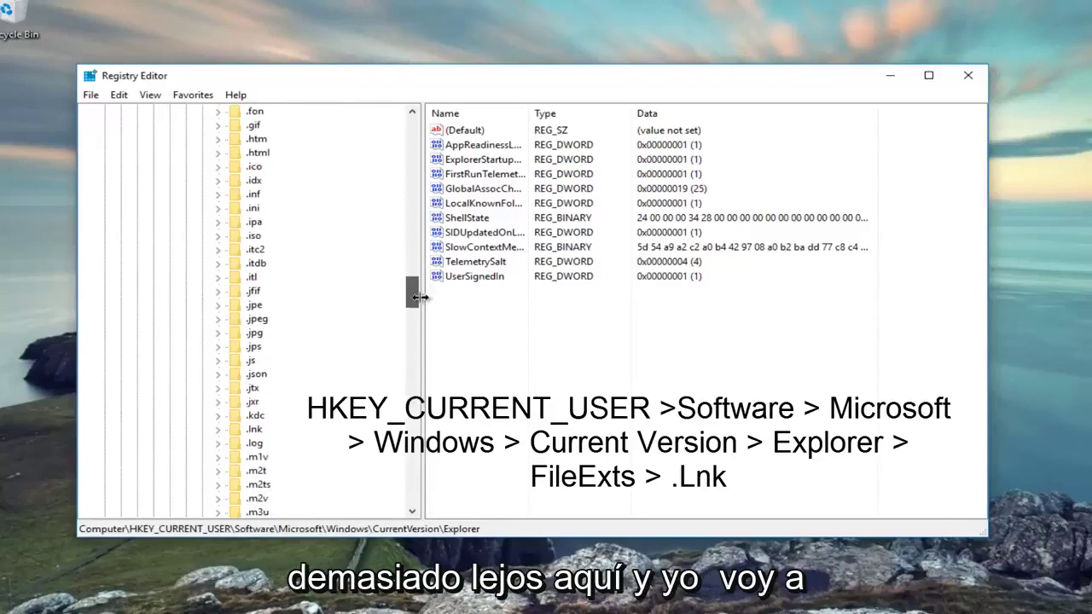
pyautogui.click(255, 429)
pyautogui.scroll(-1, 251, 435)
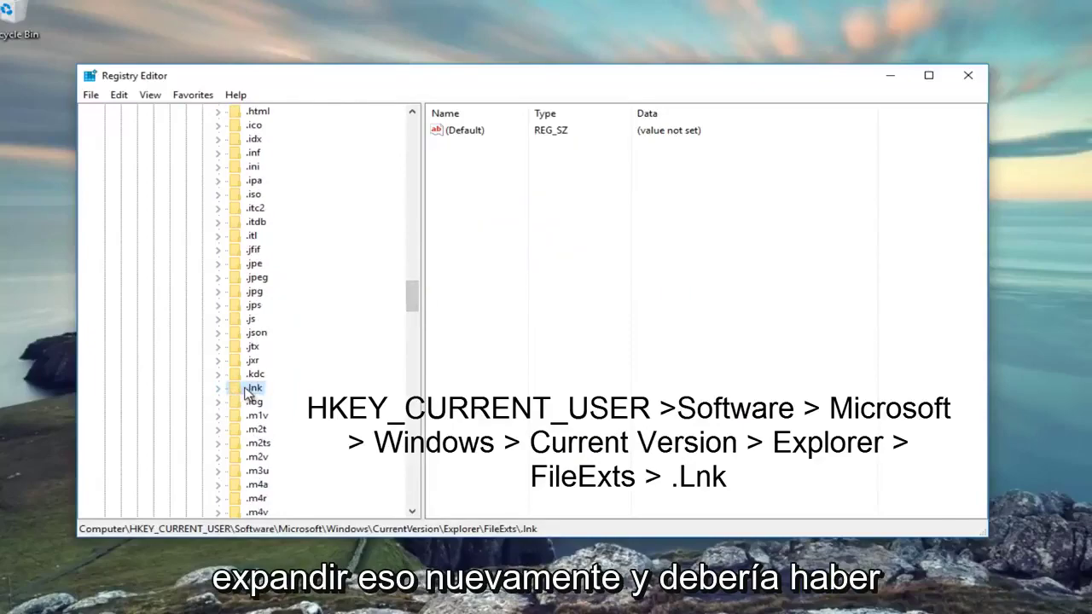
# Expand .lnk and delete its userchoice subkey, confirming the key deletion
pyautogui.doubleClick(250, 389)
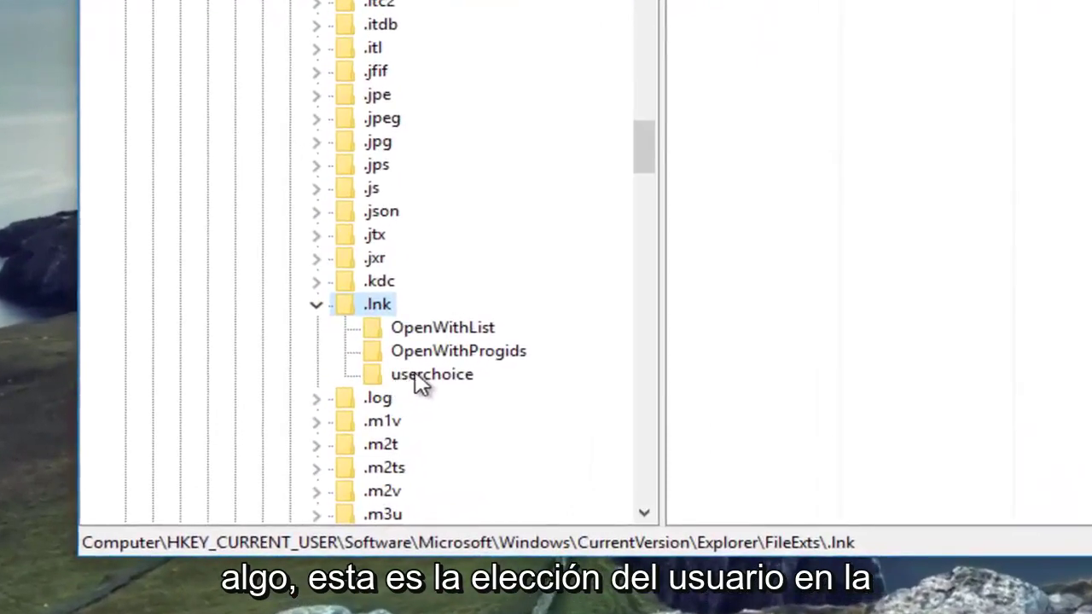
pyautogui.click(422, 373)
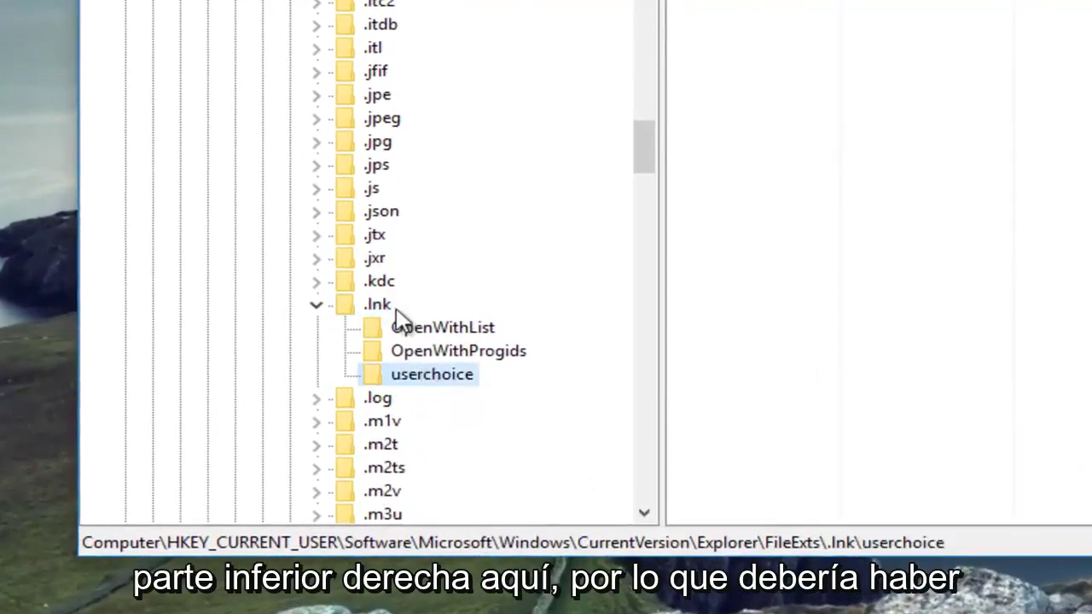
pyautogui.rightClick(416, 381)
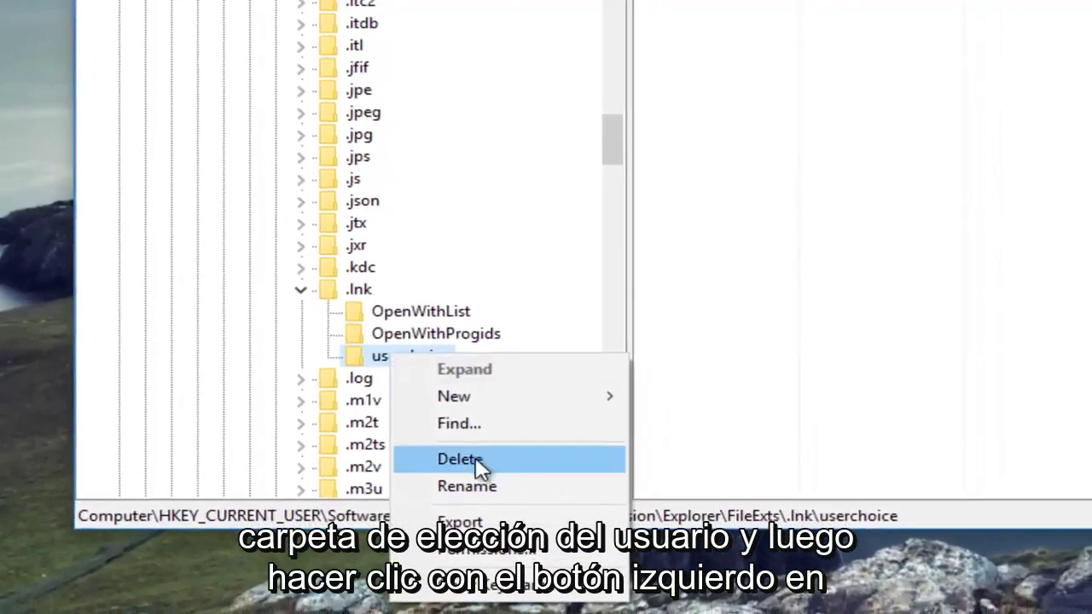
pyautogui.click(472, 457)
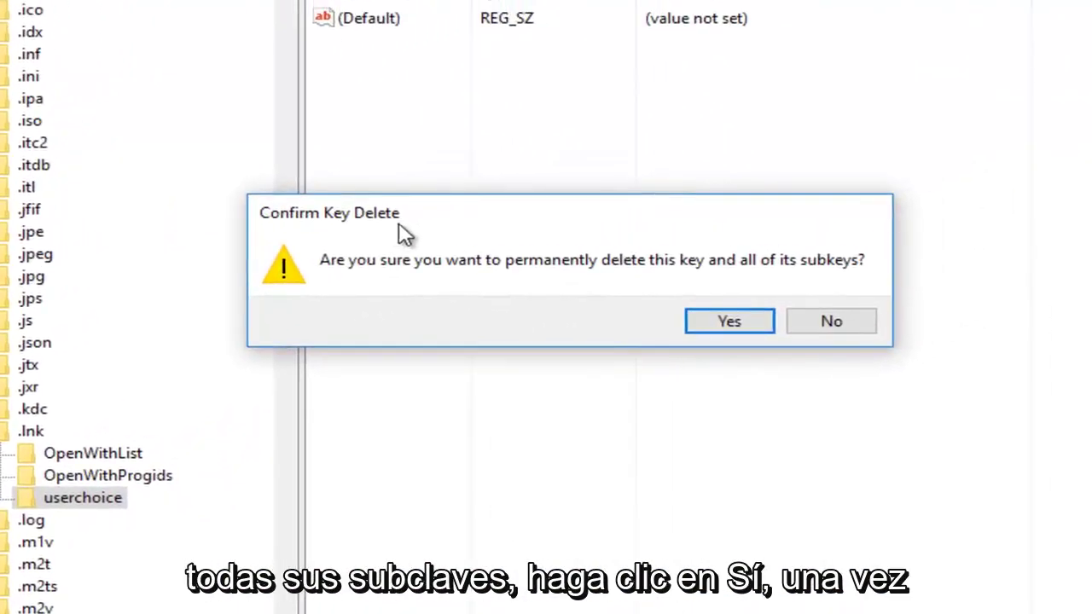
pyautogui.click(729, 324)
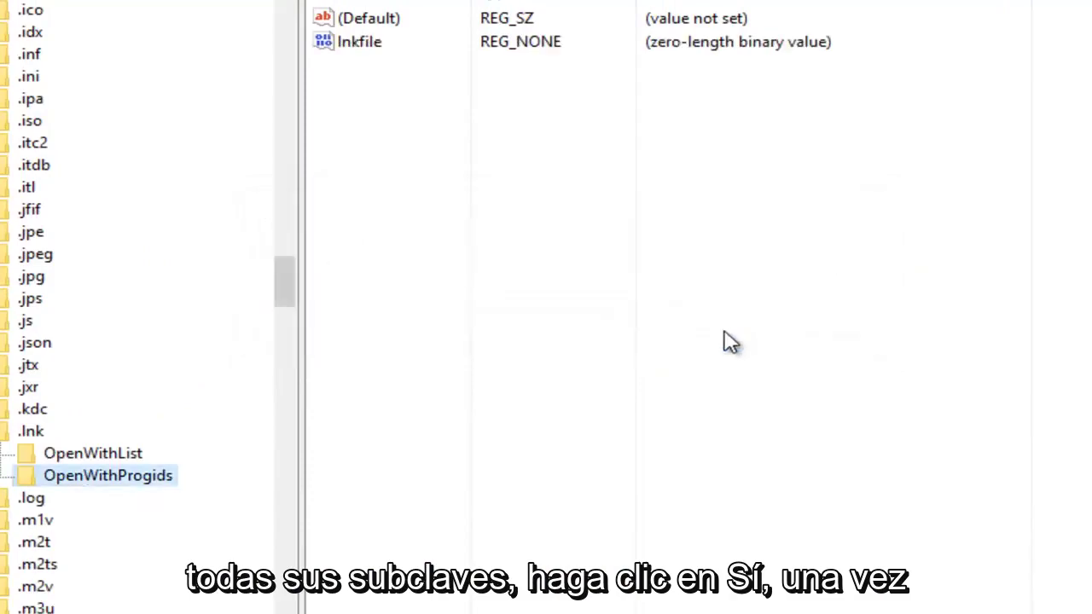